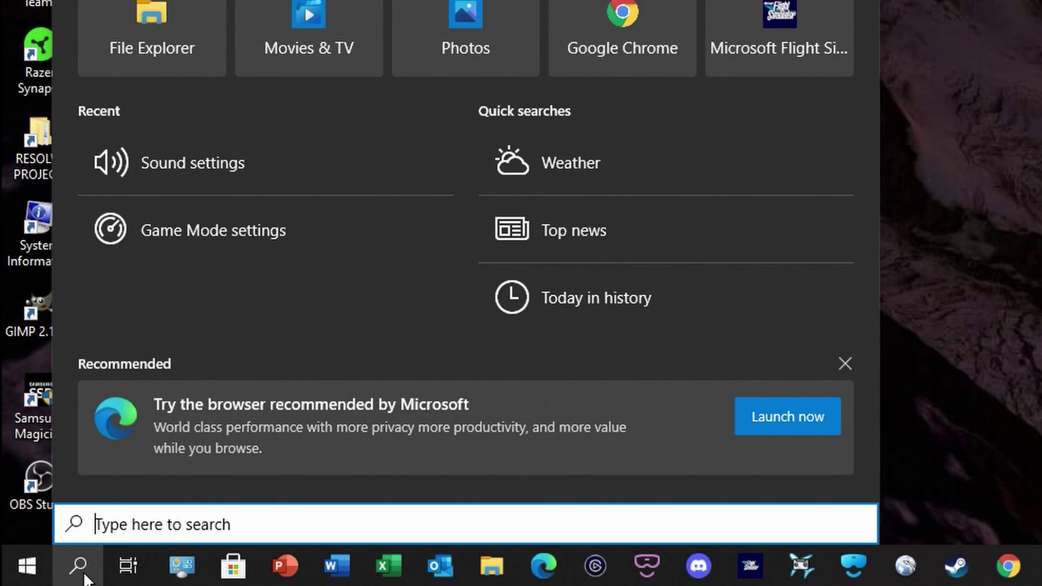
- Search Windows for 'control panel'
type("cont")
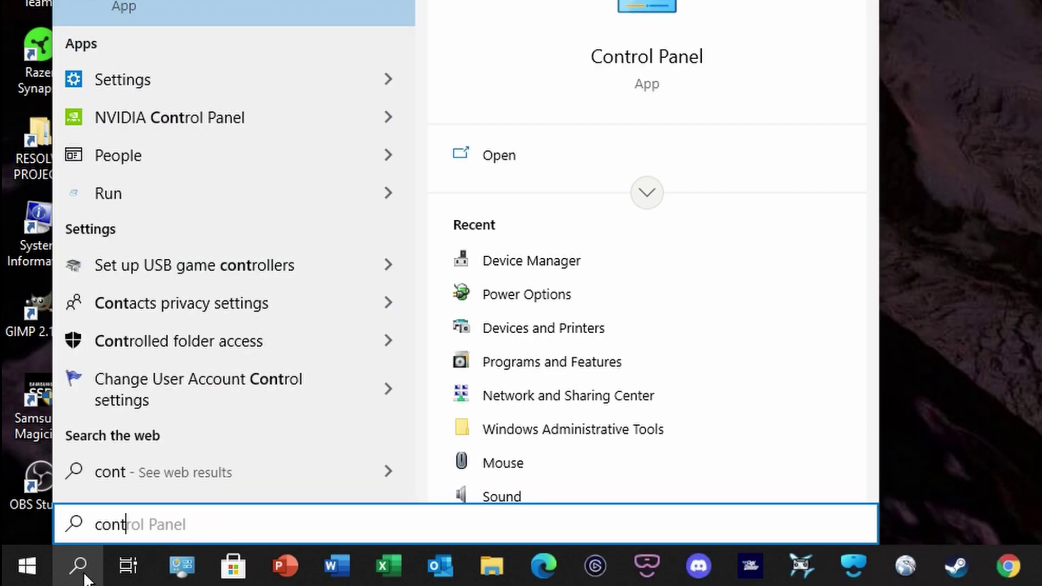
type("rol panel")
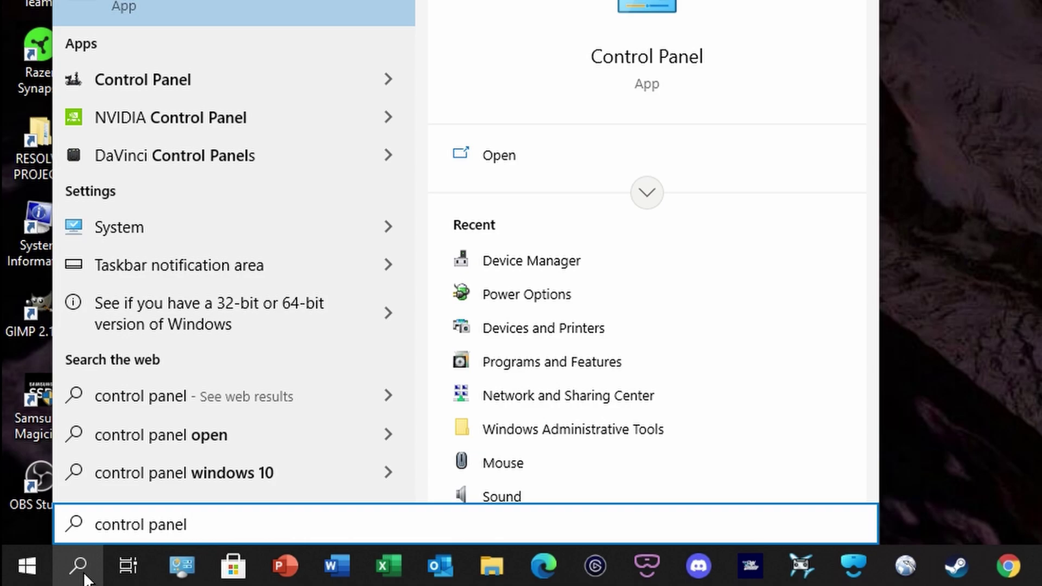
- Open Control Panel from the search results and launch Device Manager from All Control Panel Items
left_click(671, 82)
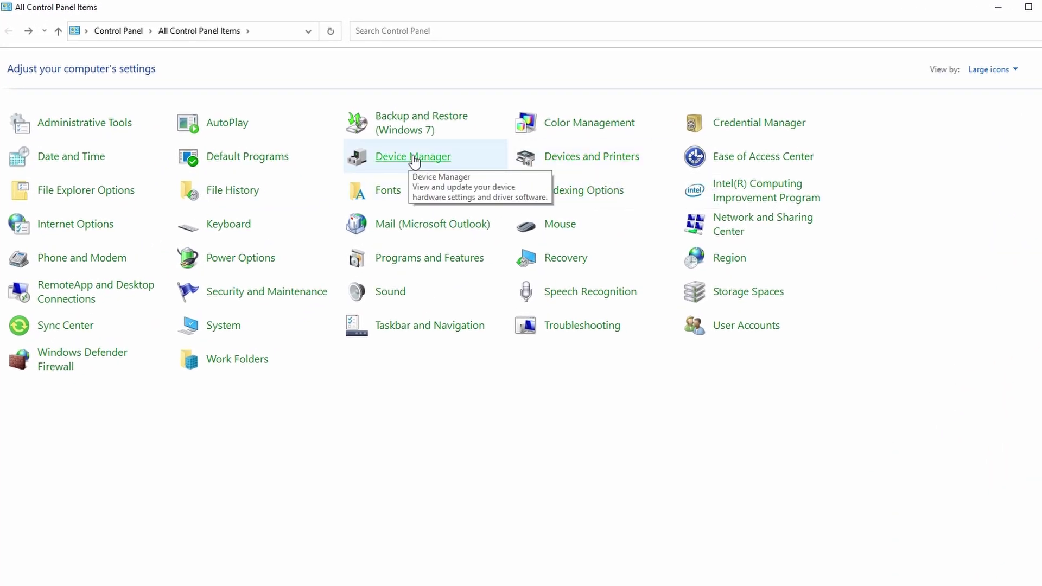
left_click(414, 157)
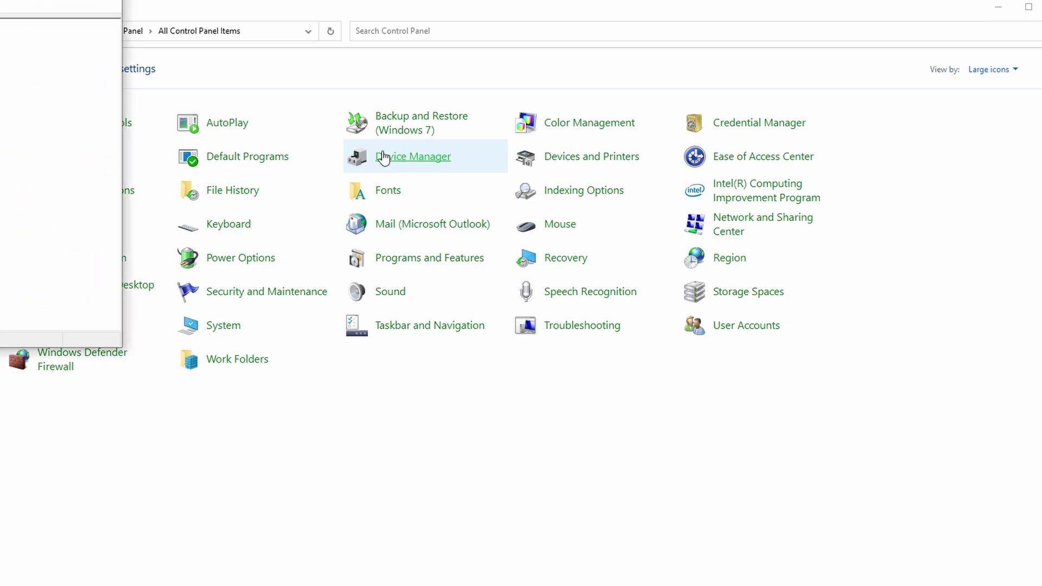
- Reposition and heighten the Device Manager window, and expand Universal Serial Bus controllers to show all entries
left_click_drag(484, 51, 577, 44)
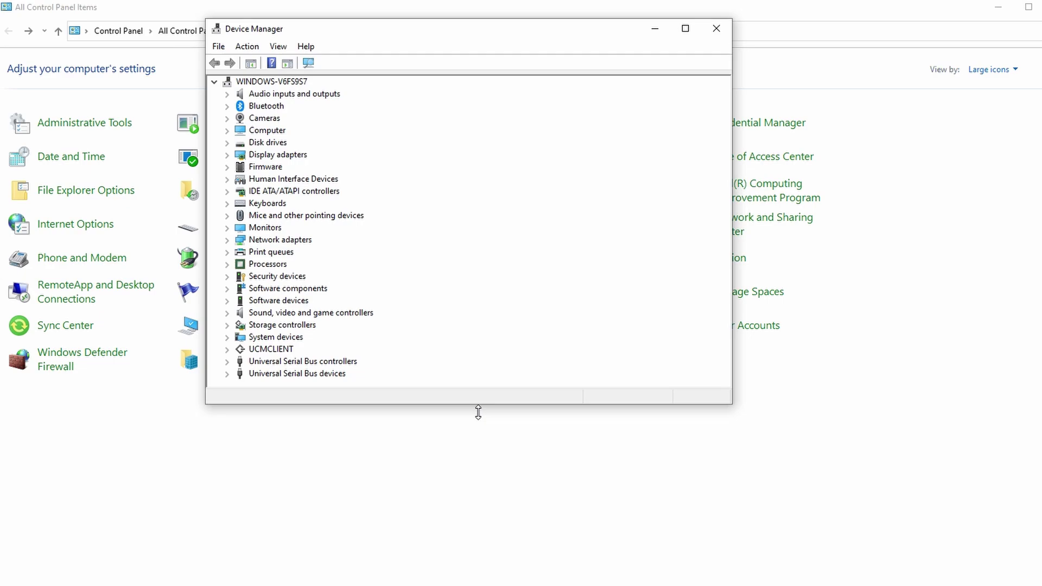
left_click_drag(482, 406, 483, 585)
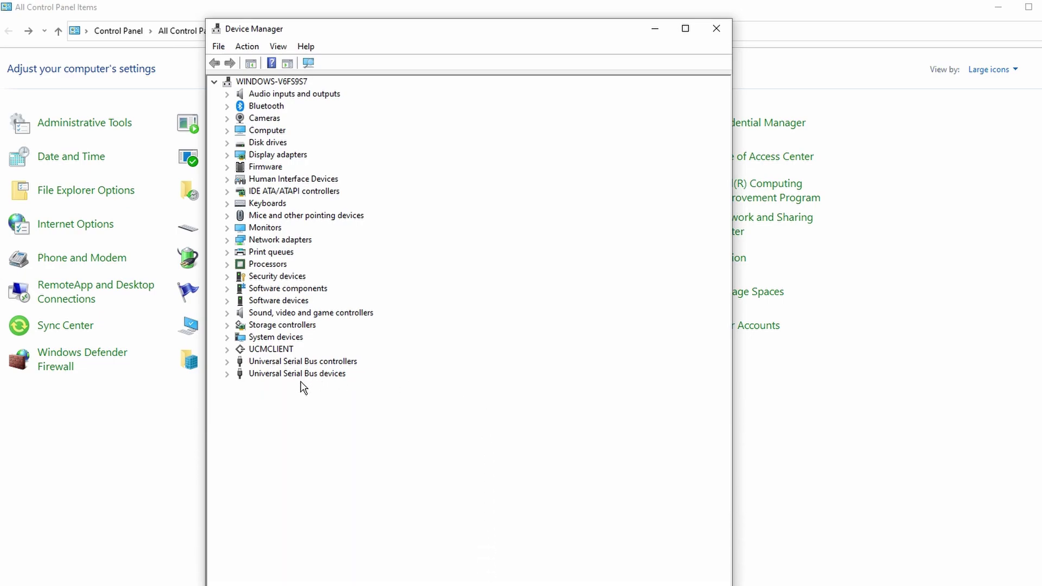
left_click(227, 362)
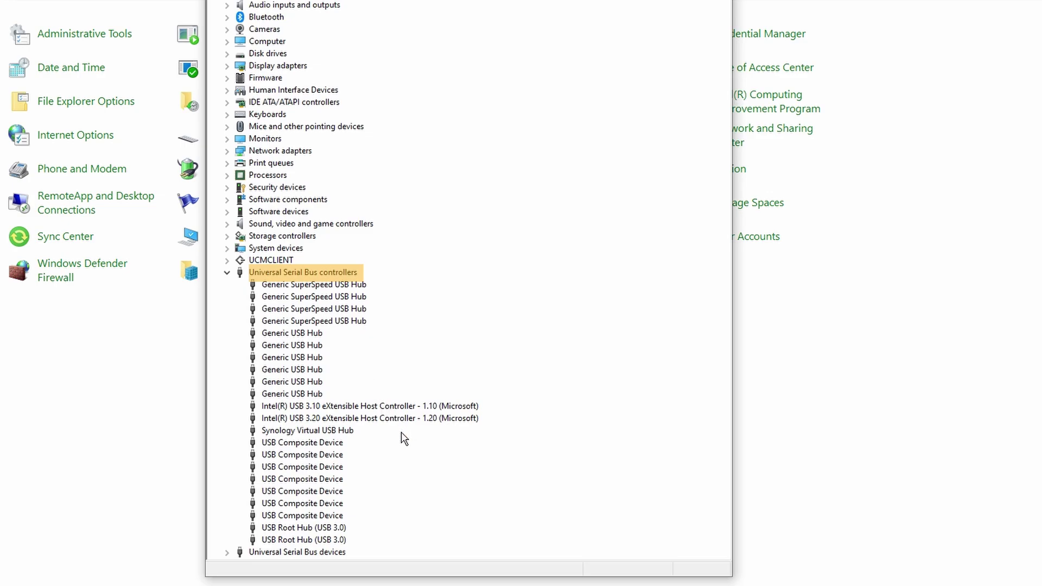
left_click_drag(417, 582, 417, 585)
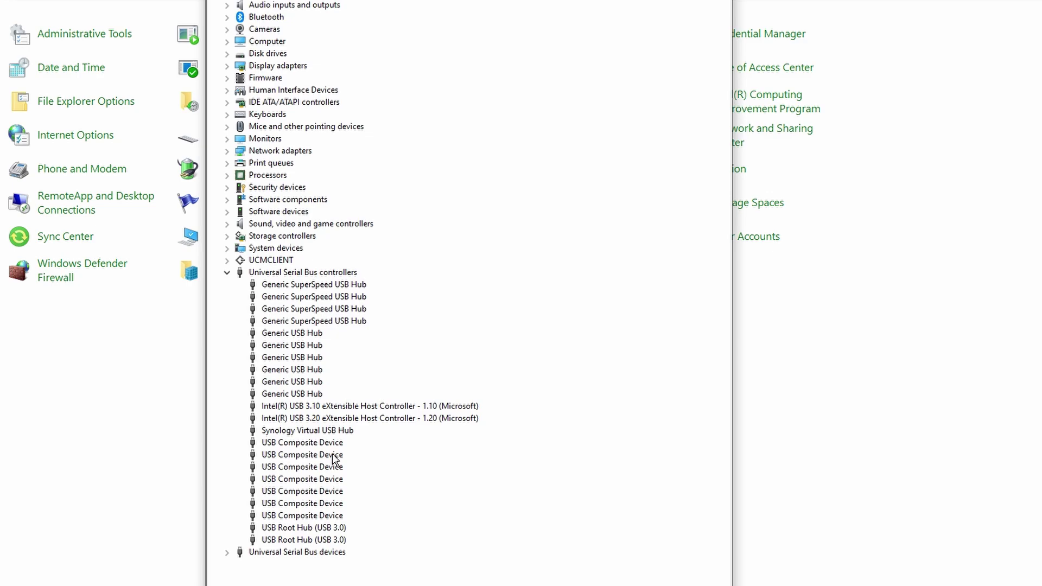
- Open the first Generic SuperSpeed USB Hub's Properties at Power Management
left_click(342, 290)
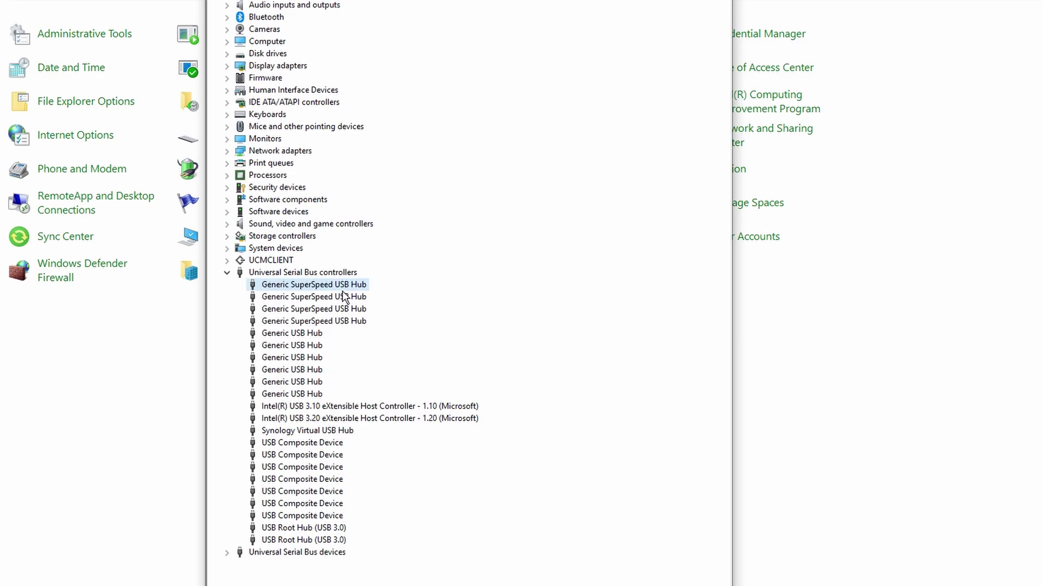
right_click(342, 291)
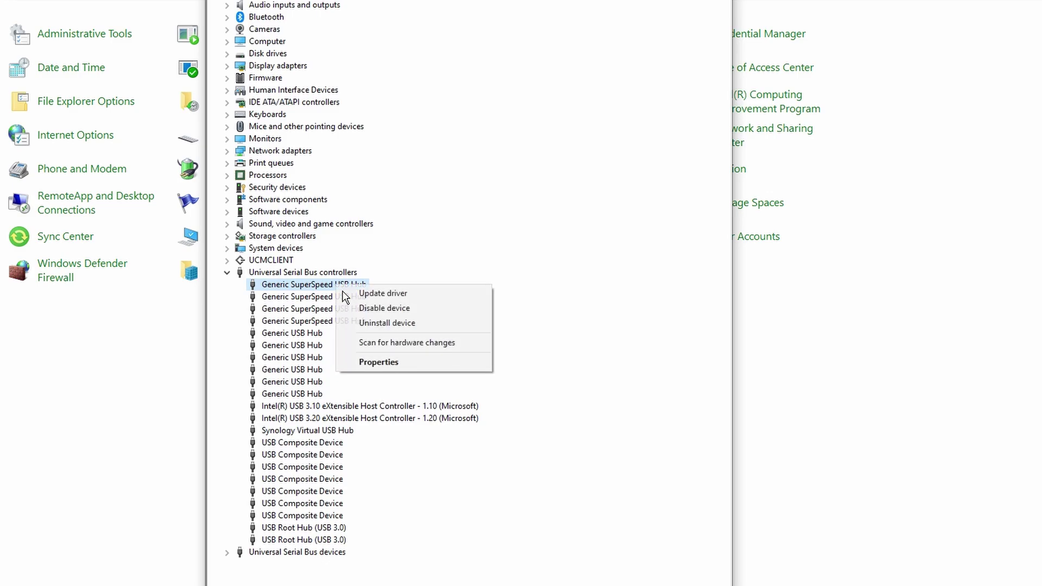
left_click(387, 374)
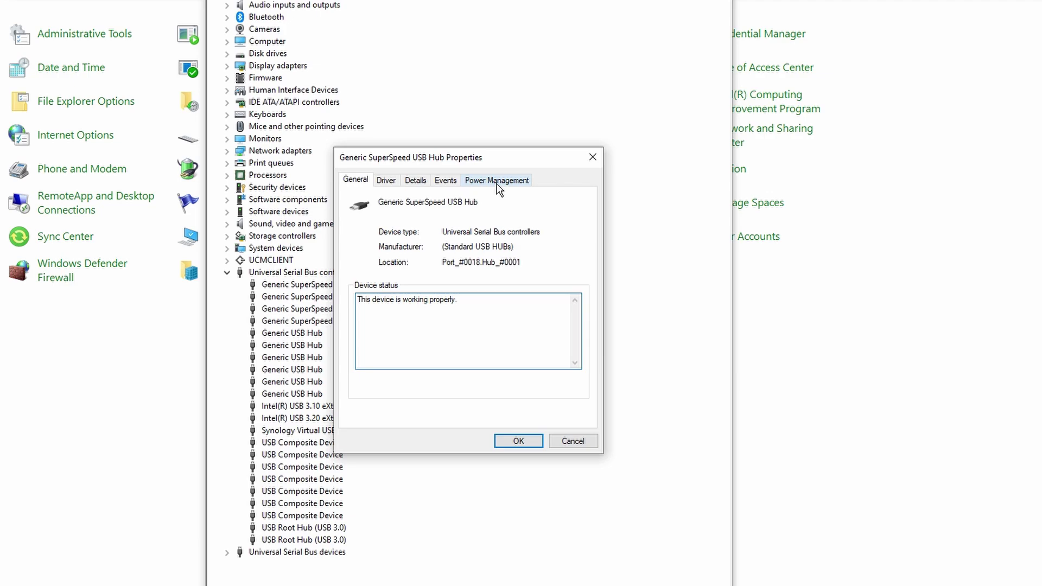
left_click(614, 155)
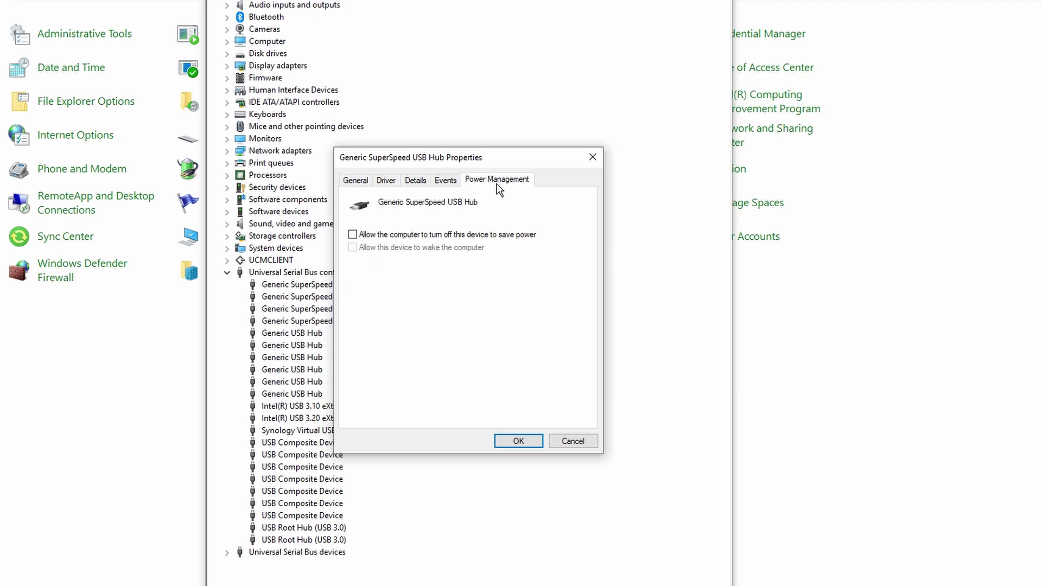
- Leave 'Allow the computer to turn off this device to save power' unticked for the first hub
left_click(360, 236)
left_click(359, 239)
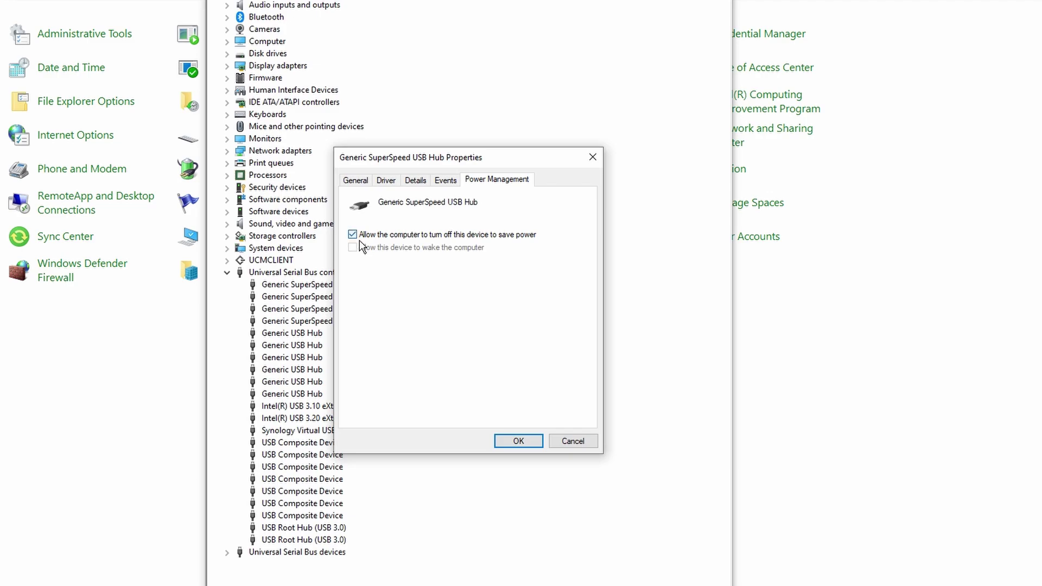
- Save the first hub, then untick power-saving turn-off on the second Generic SuperSpeed USB Hub
left_click(518, 441)
left_click(360, 297)
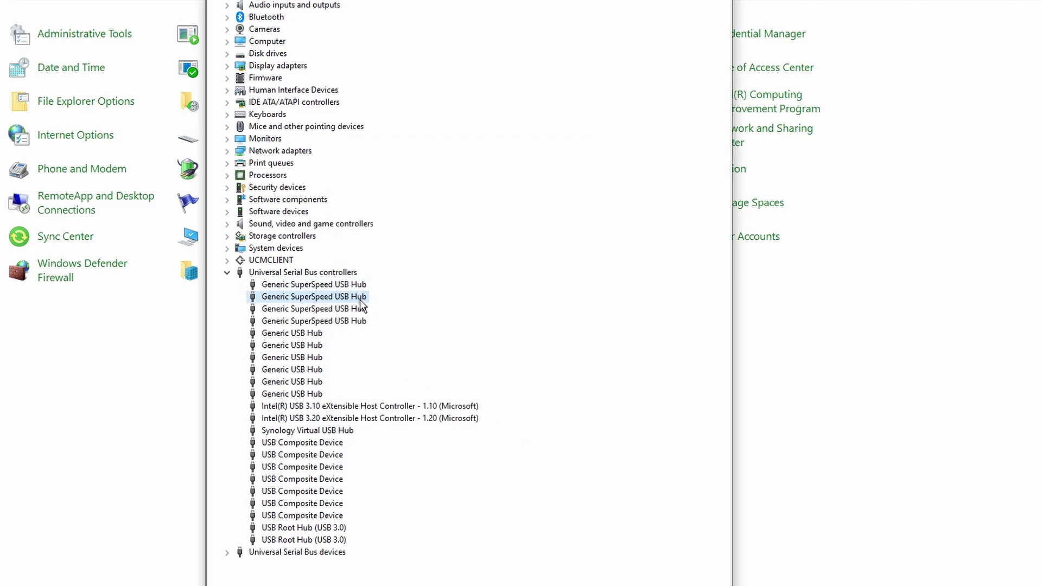
right_click(361, 308)
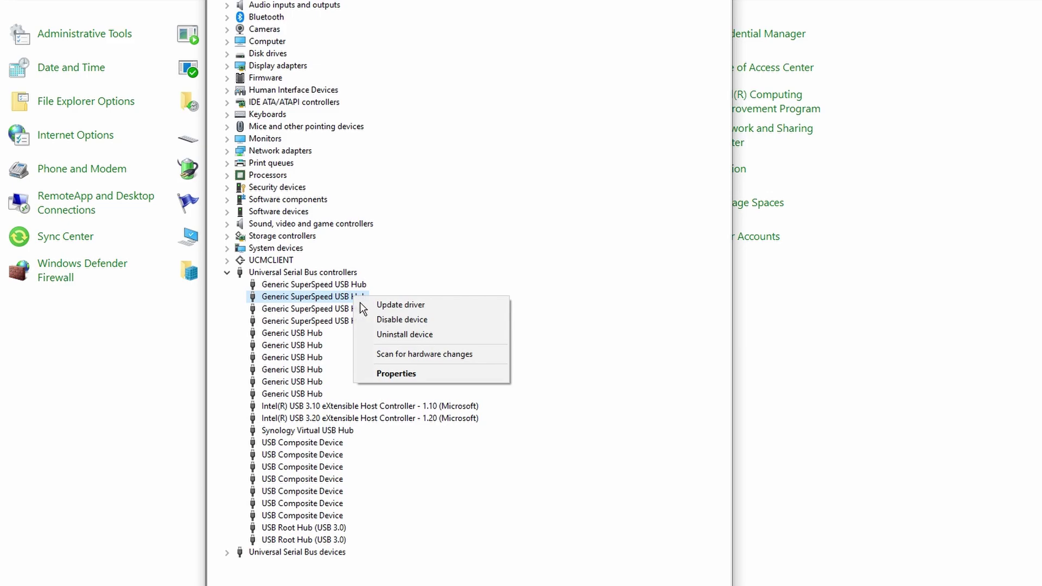
left_click(398, 375)
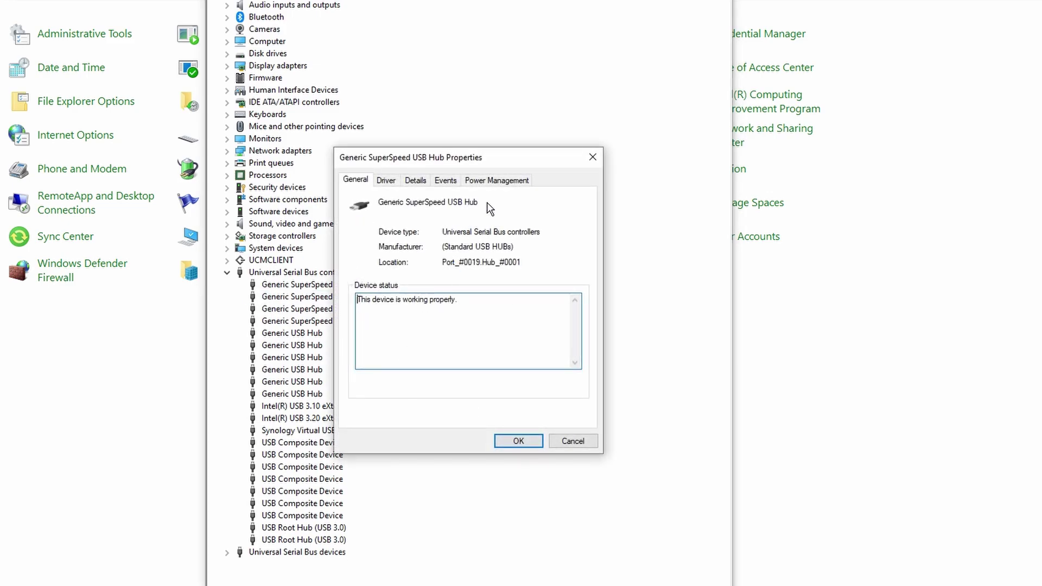
left_click(498, 184)
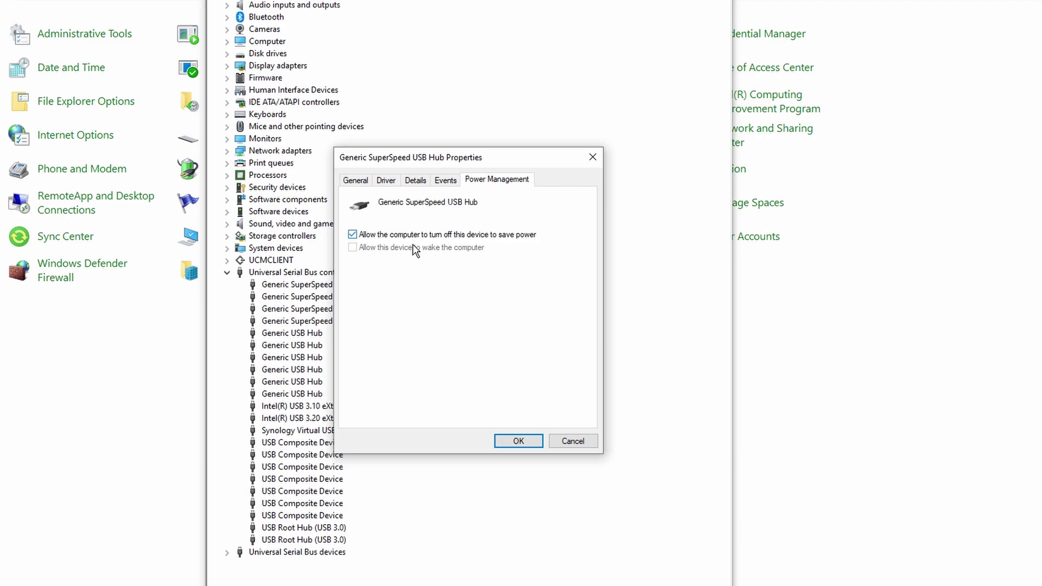
left_click(360, 241)
- Save the second hub's change and confirm a Generic USB Hub has power-saving turn-off unticked
left_click(513, 443)
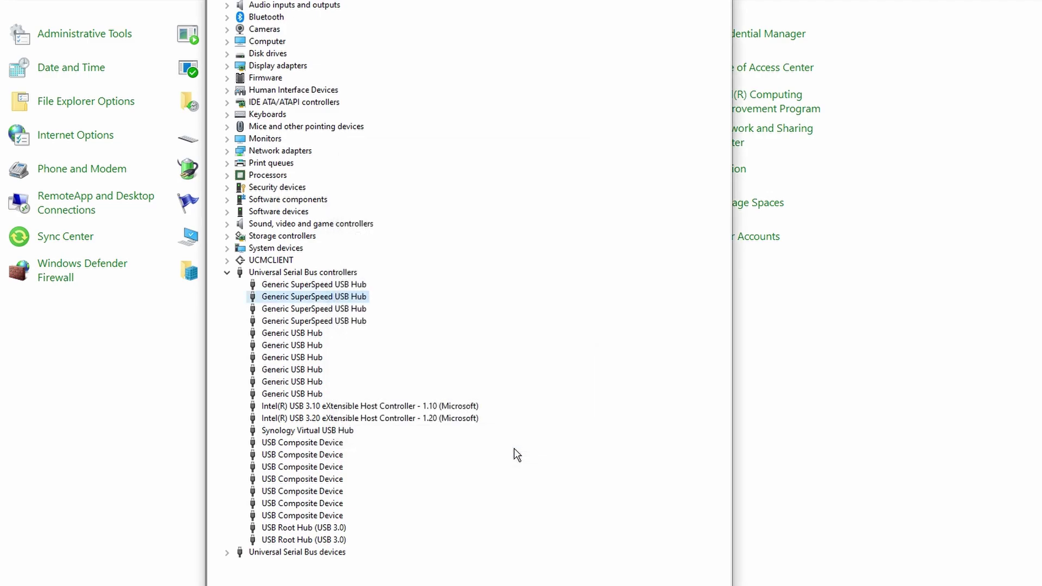
right_click(318, 346)
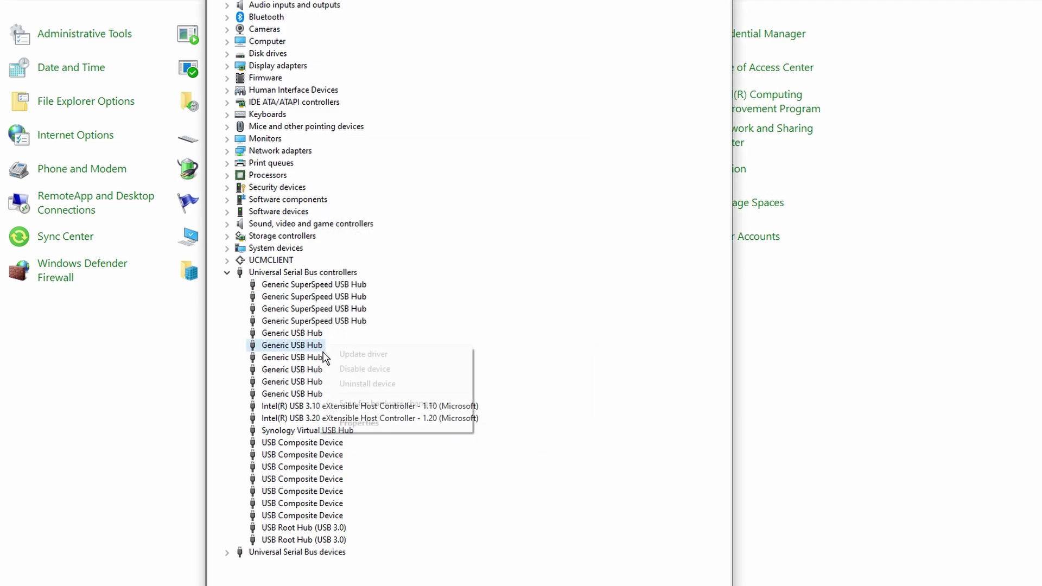
left_click(357, 423)
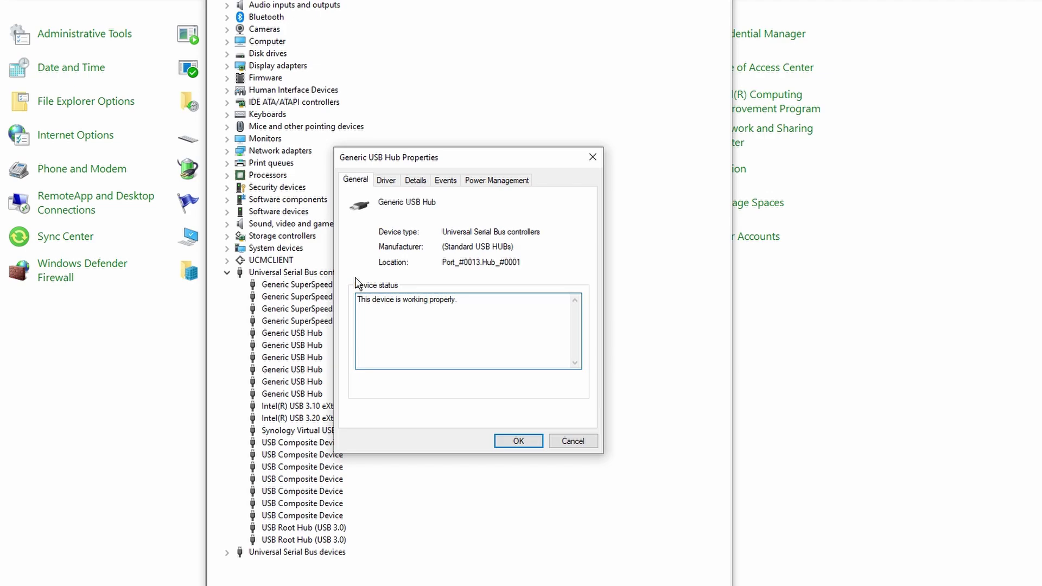
left_click(495, 181)
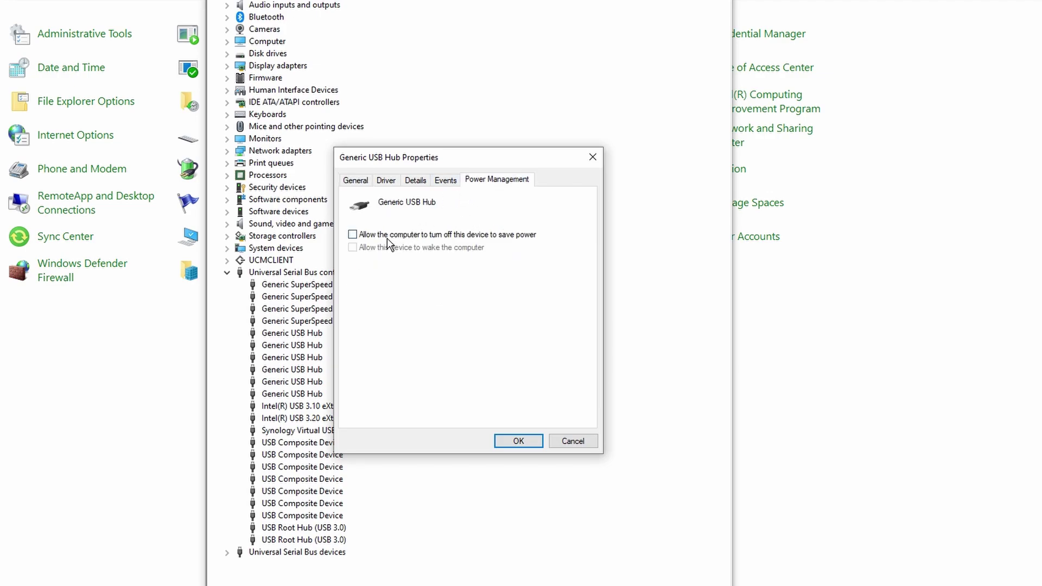
left_click(520, 443)
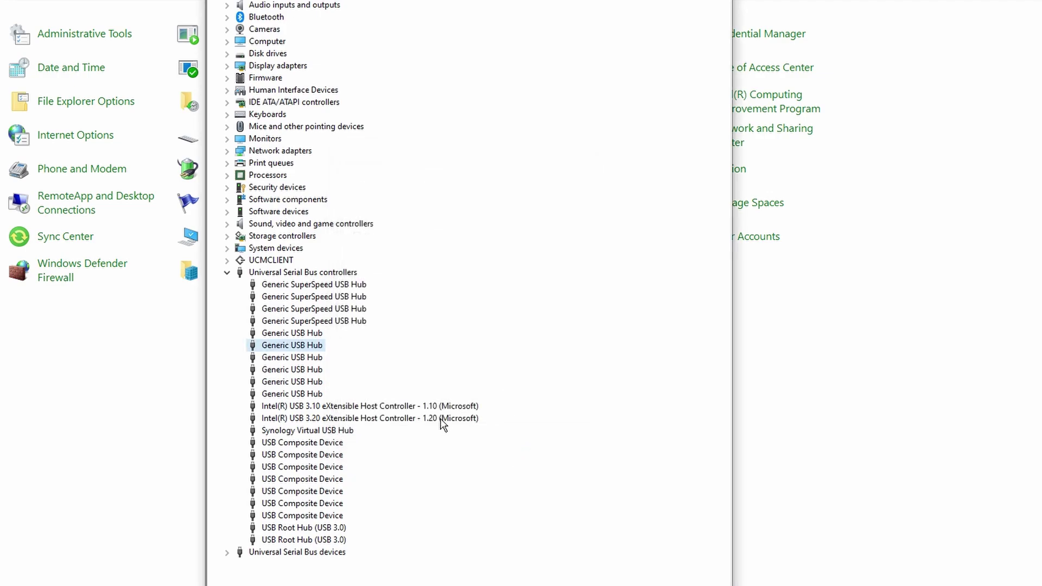
- Check the Intel USB 3.10 host controller's power management settings
right_click(431, 407)
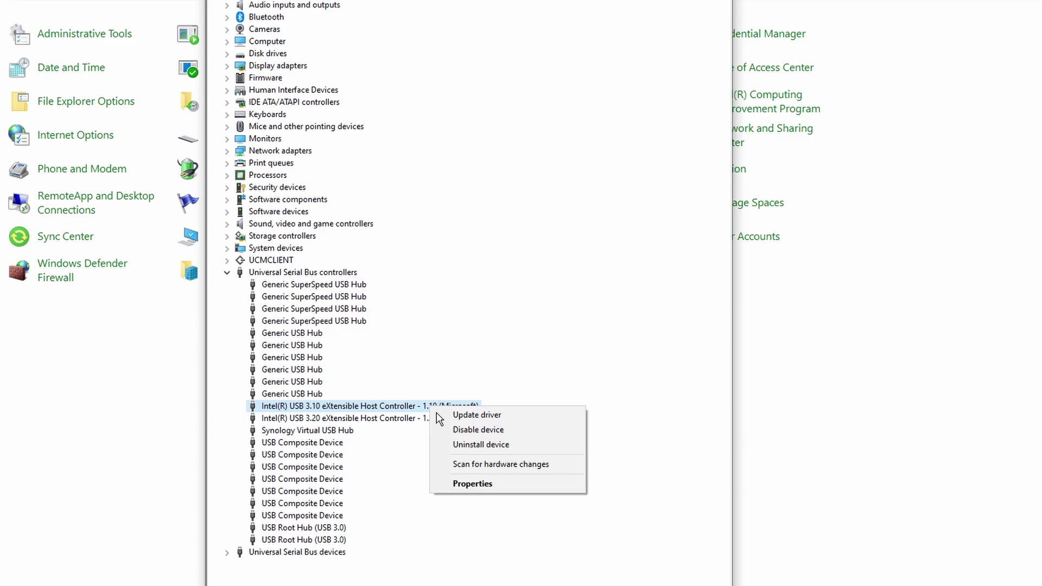
left_click(468, 486)
left_click(544, 184)
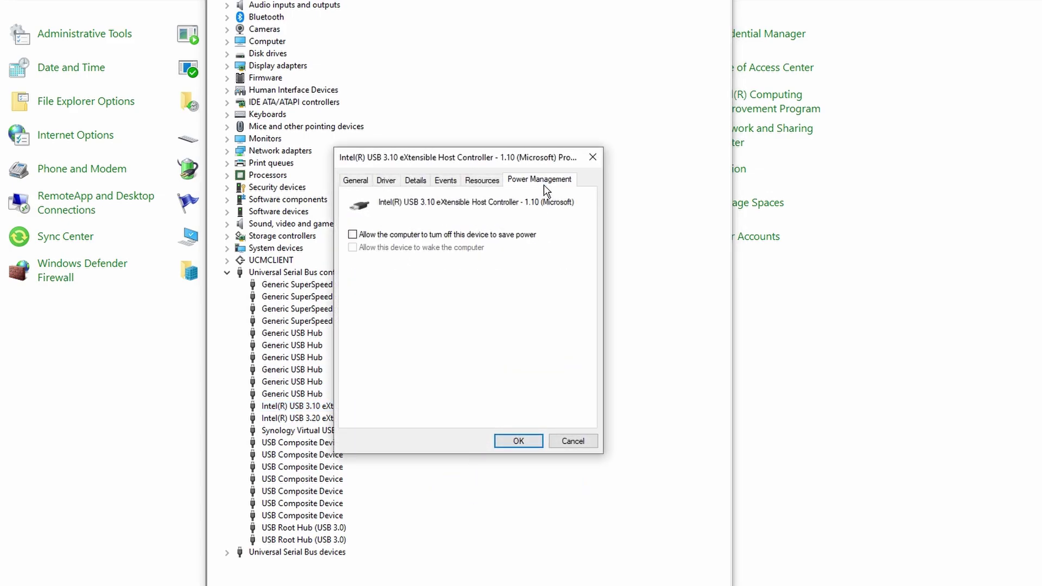
- Close the controller dialog, inspect a USB Composite Device's properties, then close Device Manager
left_click(531, 443)
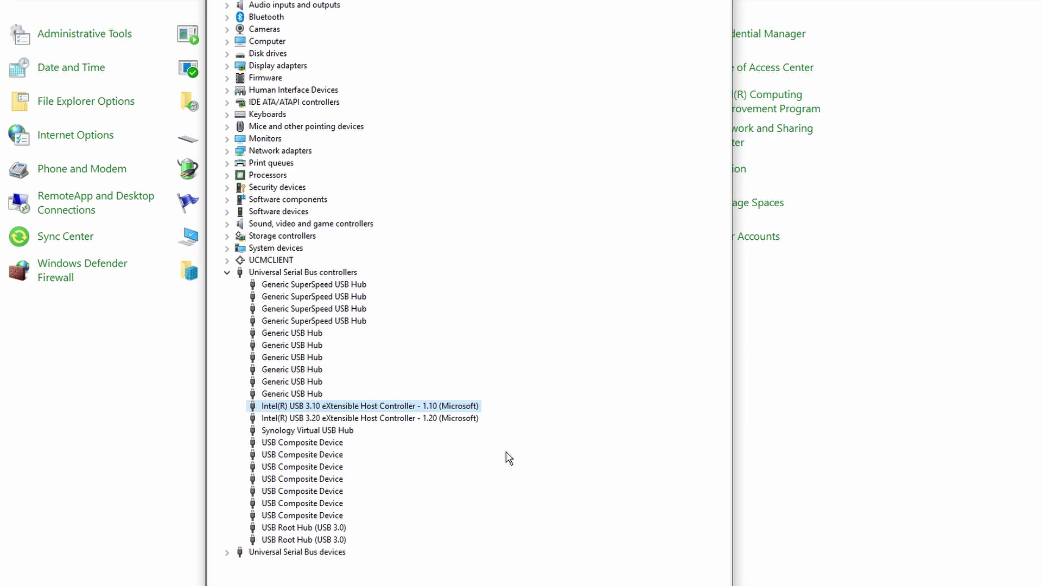
right_click(329, 456)
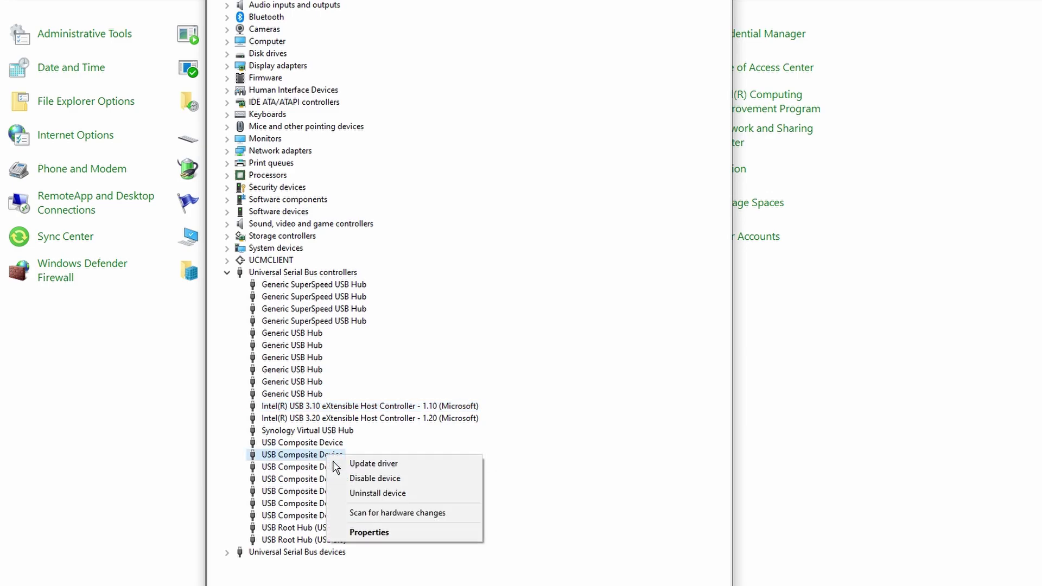
left_click(369, 535)
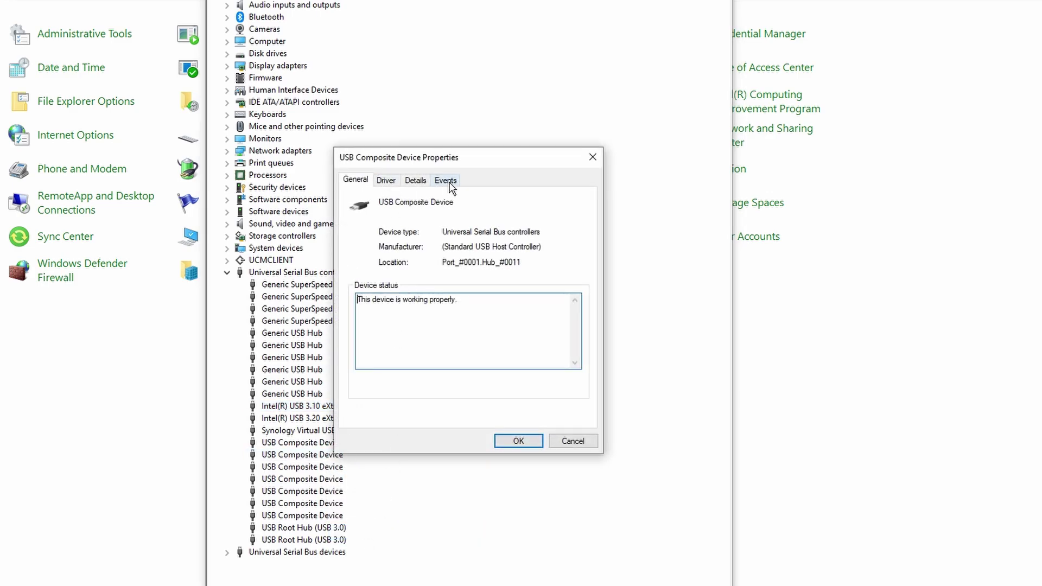
left_click(520, 442)
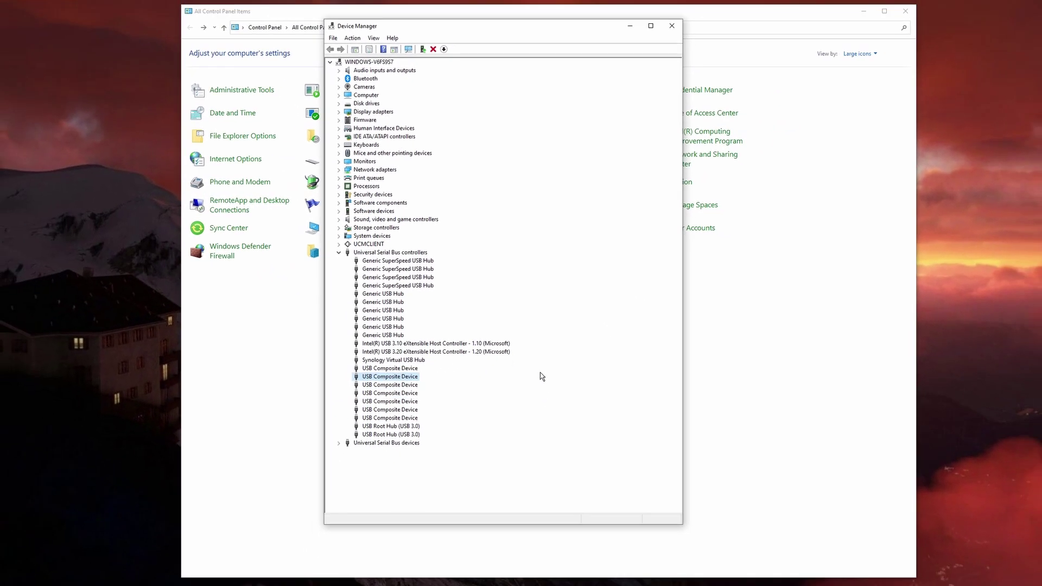
left_click(672, 26)
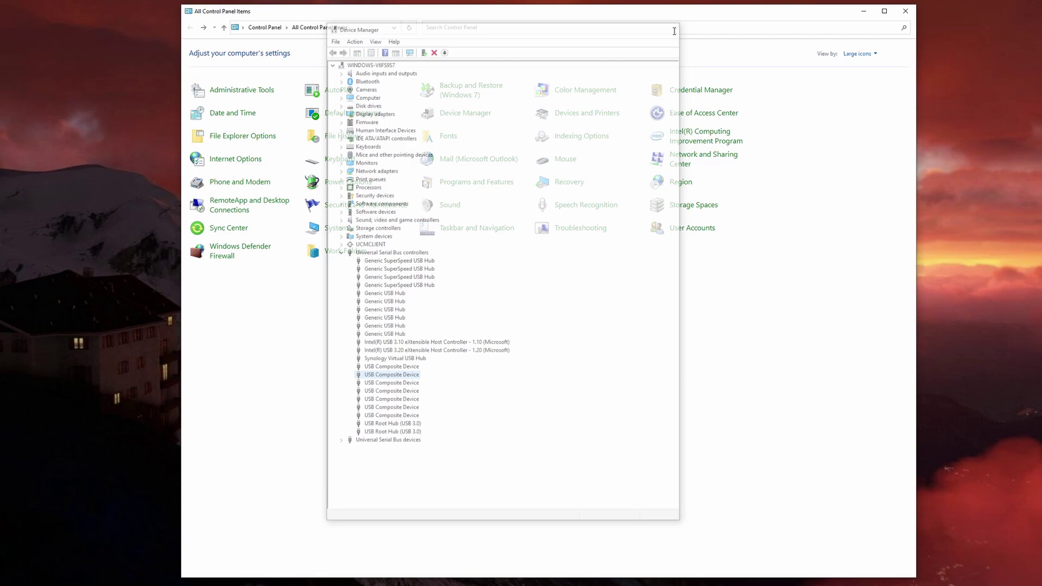